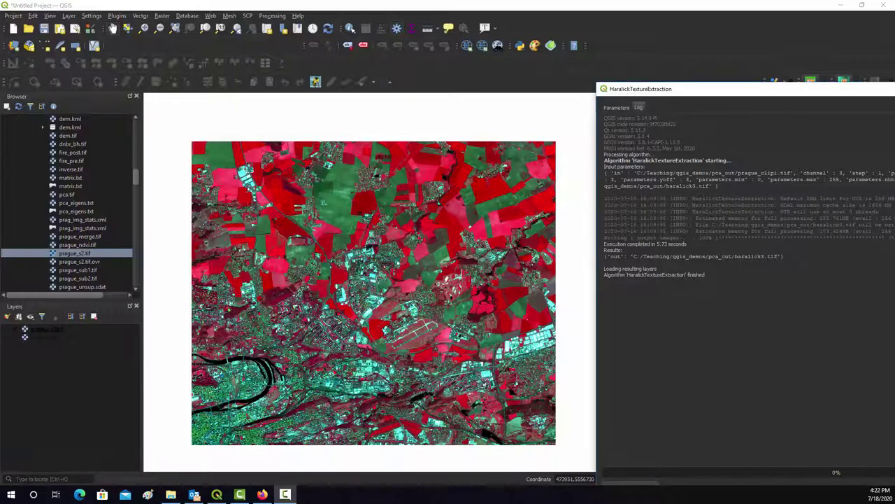
# - Dismiss the finished Haralick texture extraction dialog
pyautogui.press('Escape')
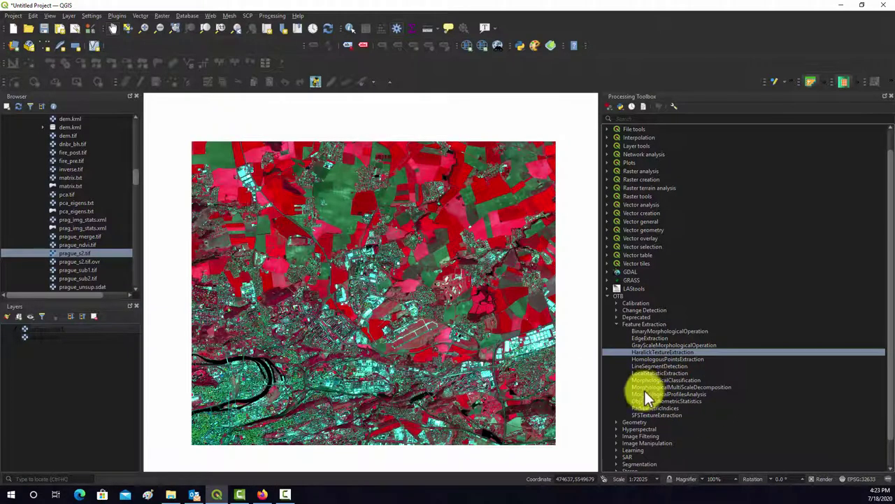
# - Reopen HaralickTextureExtraction on prague_clip1 and set Selected Channel to 3
pyautogui.doubleClick(645, 352)
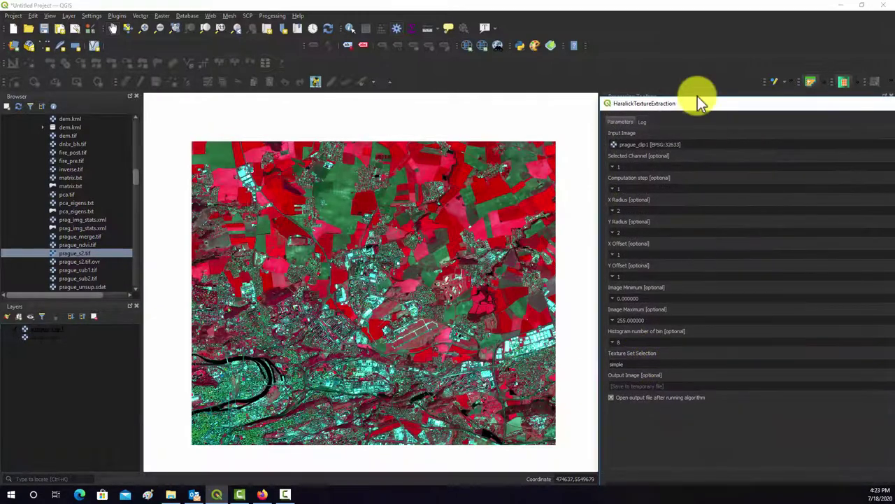
pyautogui.moveTo(697, 104); pyautogui.dragTo(303, 51)
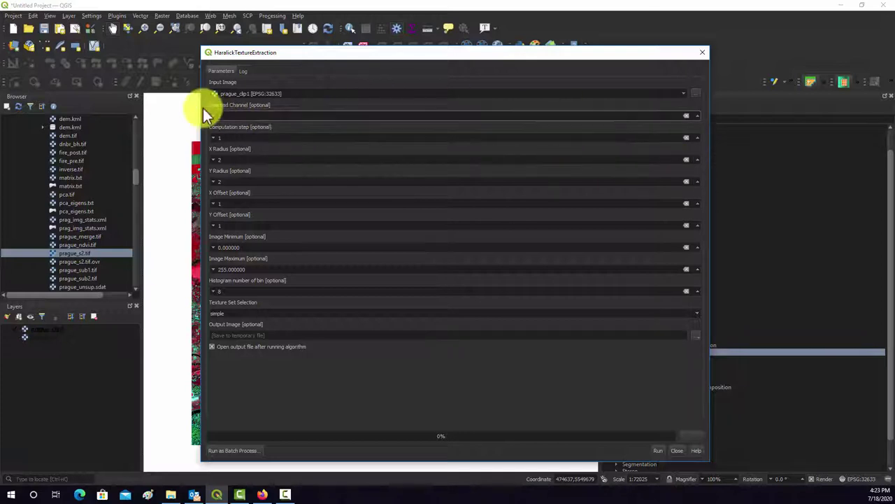
pyautogui.click(691, 117)
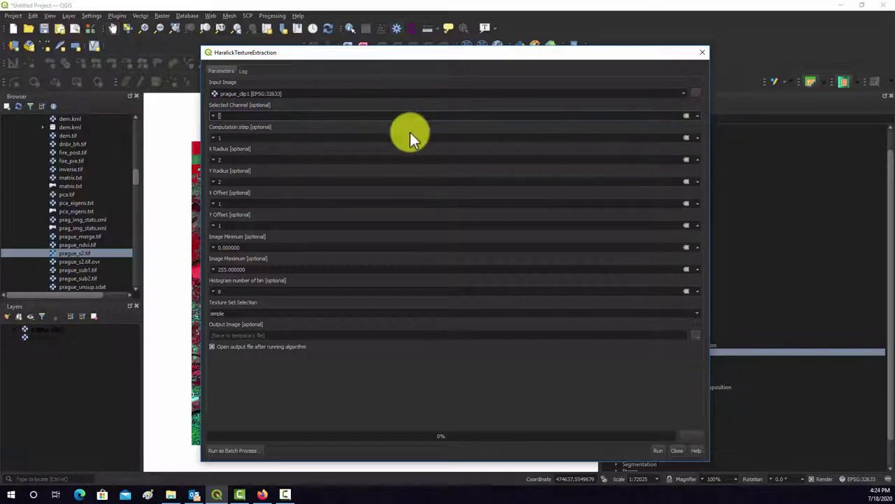
pyautogui.write('3')
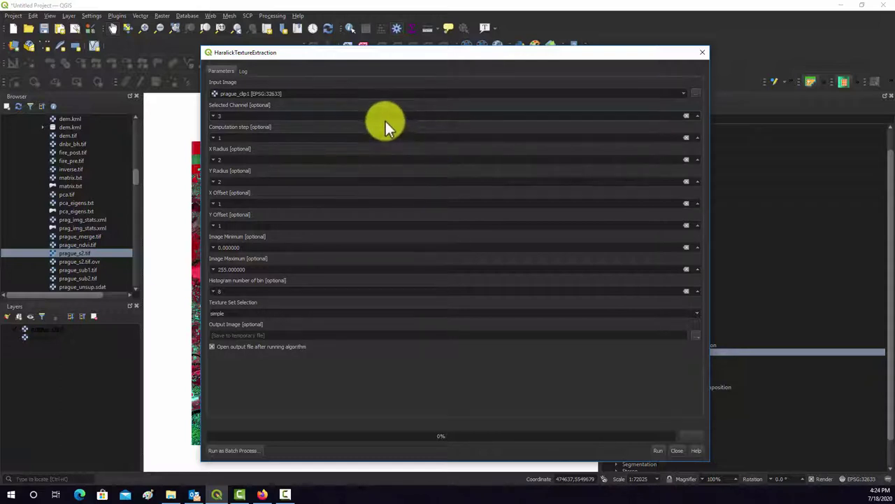
pyautogui.press('BackSpace')
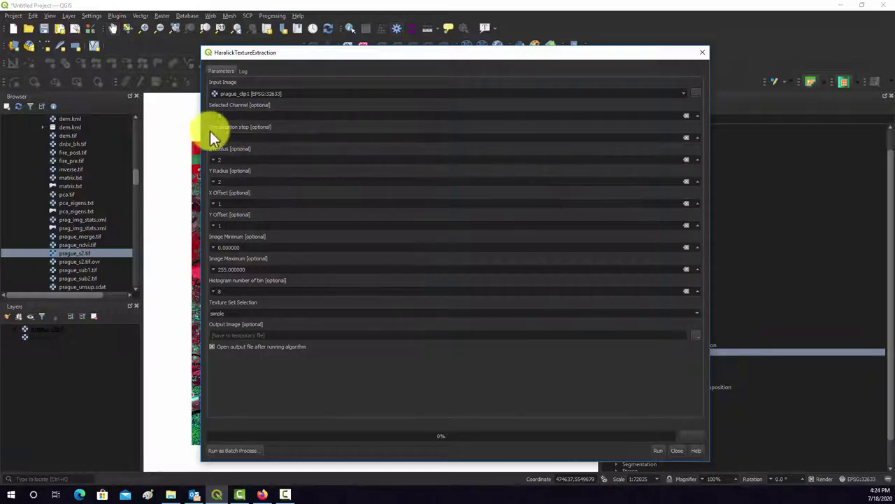
pyautogui.click(241, 137)
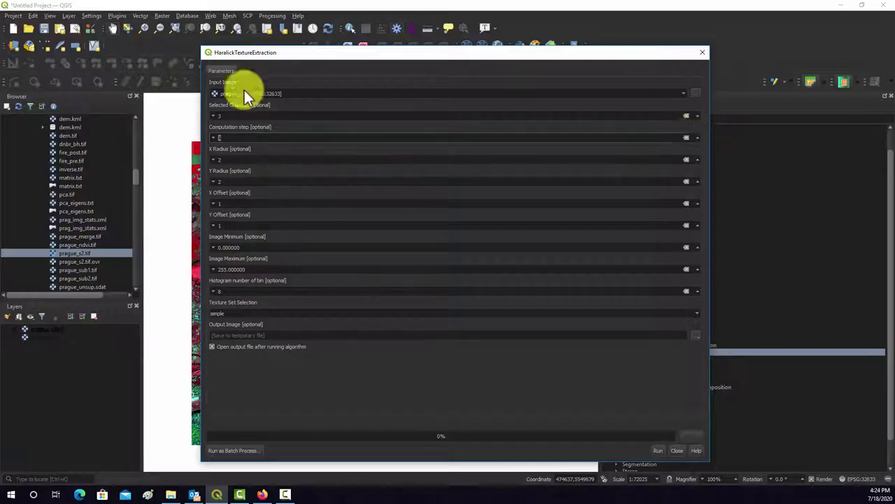
# - Set the X and Y radius to 11 and bring the X offset up to 9
pyautogui.click(652, 162)
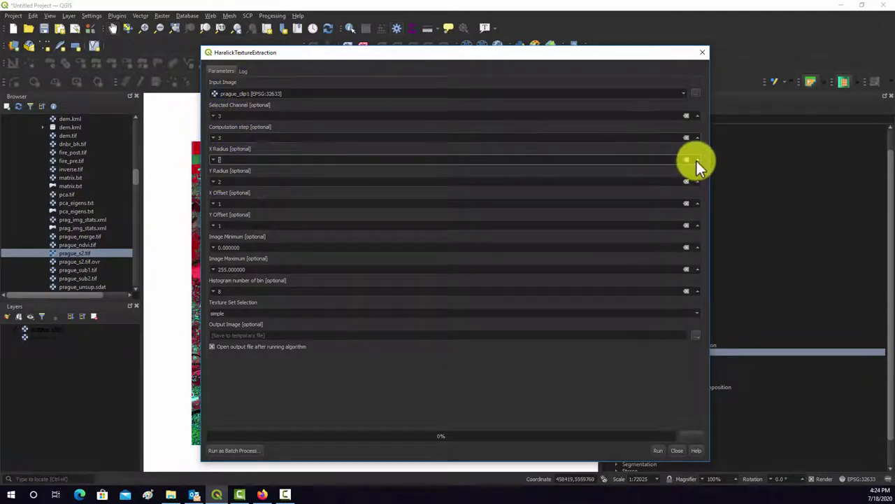
pyautogui.click(696, 161)
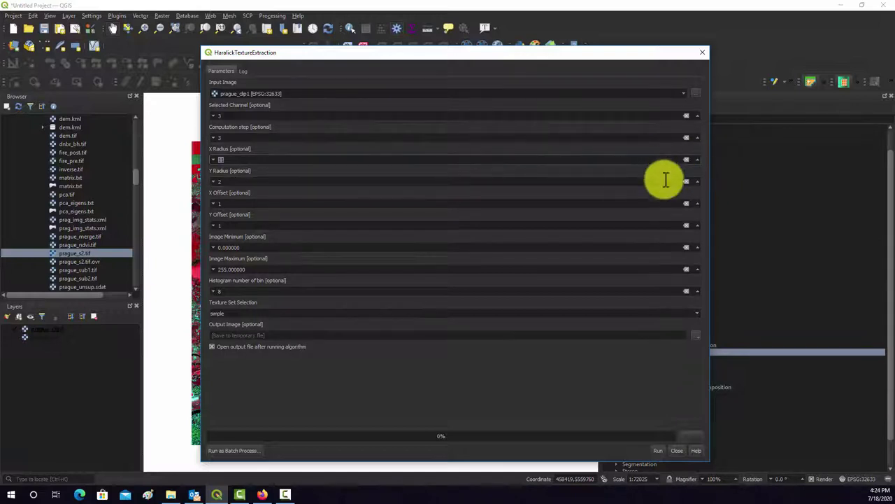
pyautogui.click(696, 181)
pyautogui.click(697, 180)
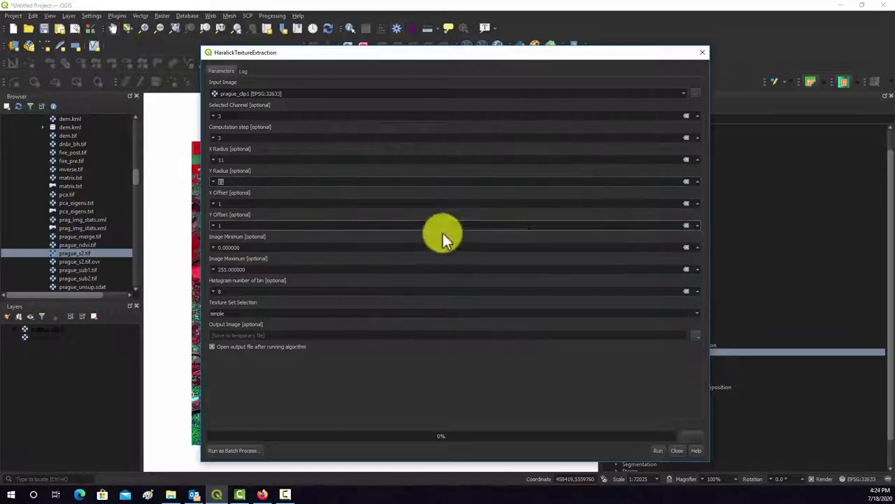
pyautogui.click(697, 201)
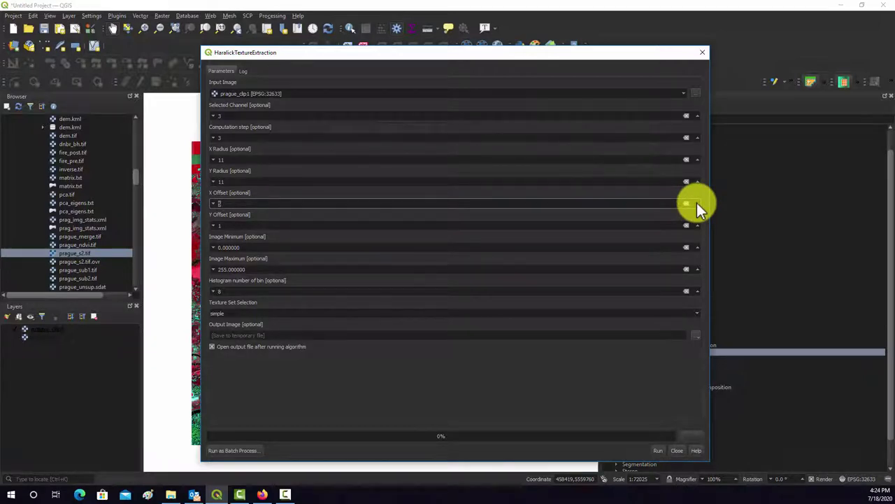
pyautogui.click(700, 207)
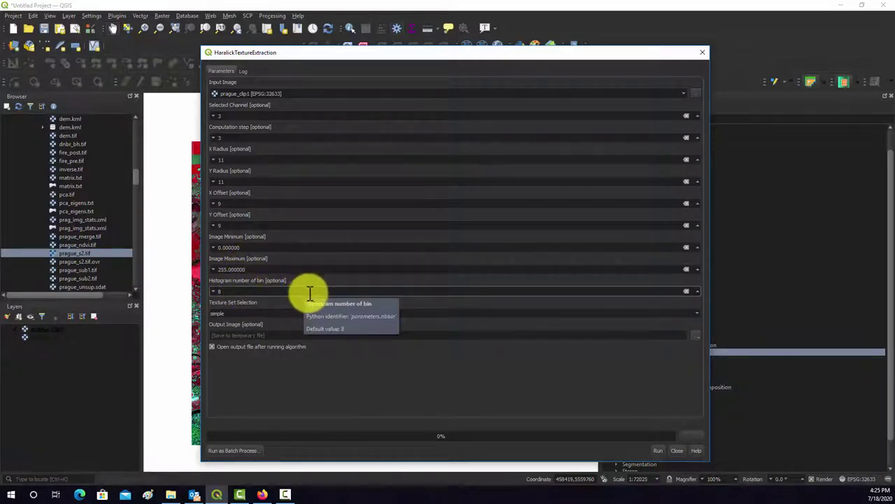
# - Increase the histogram bins and keep the 'simple' texture set
pyautogui.click(697, 292)
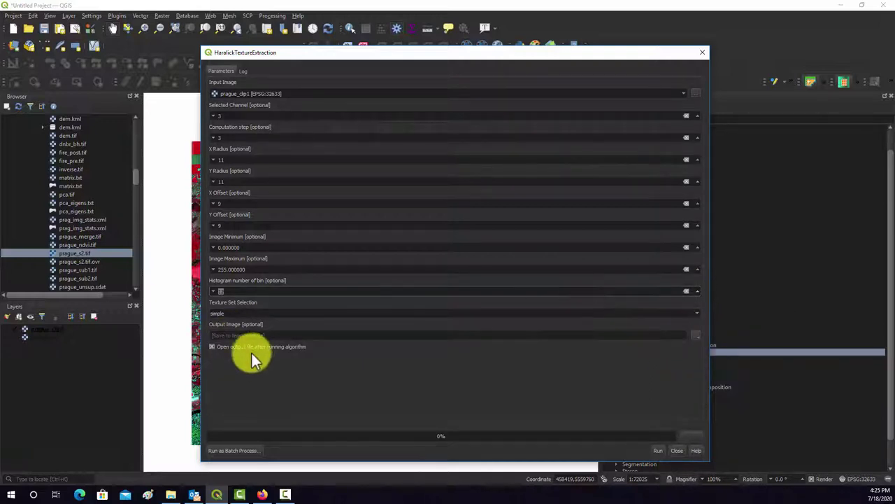
pyautogui.click(209, 314)
pyautogui.click(299, 309)
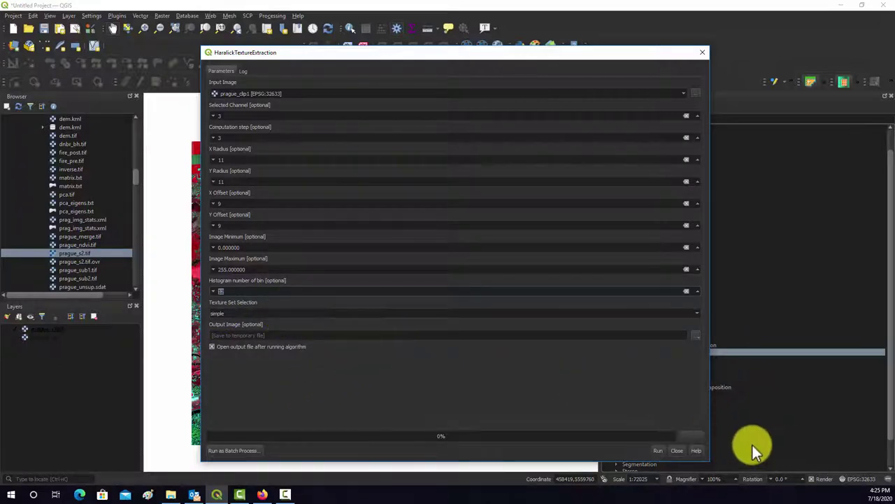
# - Read the CookBook description of the 'simple' Haralick feature set, then go back to QGIS
pyautogui.click(697, 452)
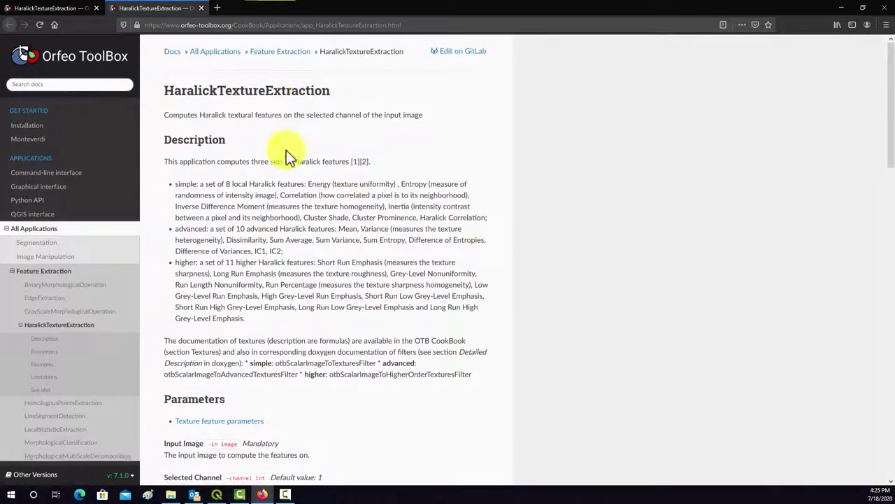
pyautogui.scroll(-1, 297, 161)
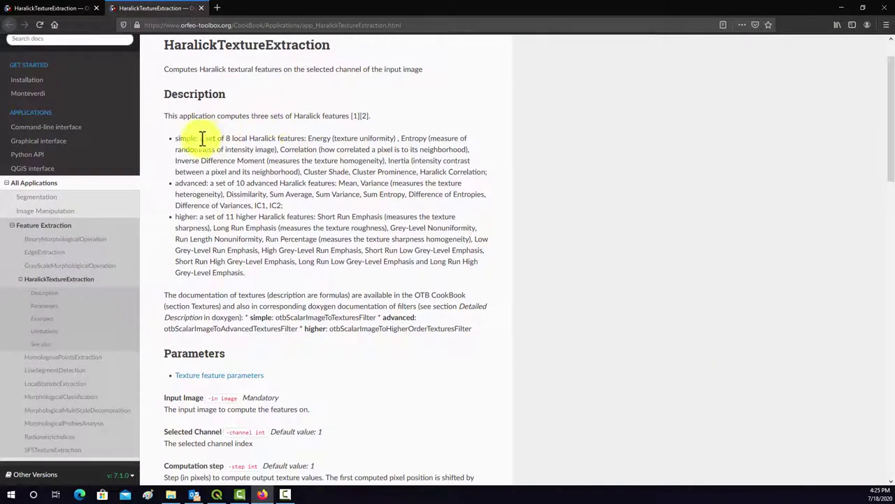
pyautogui.moveTo(175, 139); pyautogui.dragTo(243, 126)
pyautogui.scroll(-1, 224, 136)
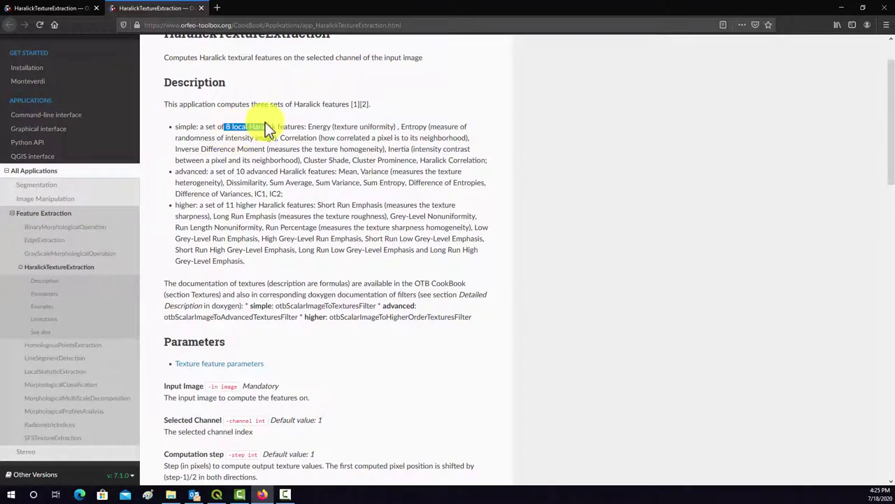
pyautogui.click(323, 121)
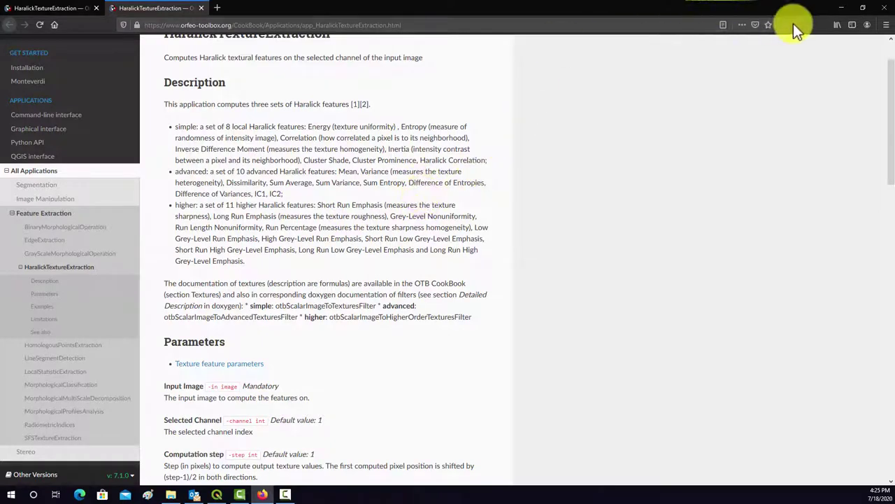
pyautogui.click(837, 8)
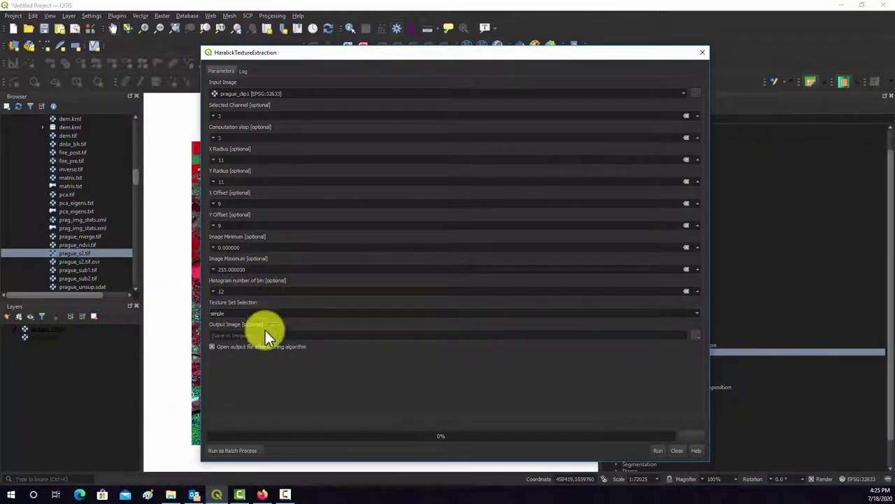
# - Save the output to haralick5.tif and run the Haralick texture extraction
pyautogui.click(699, 334)
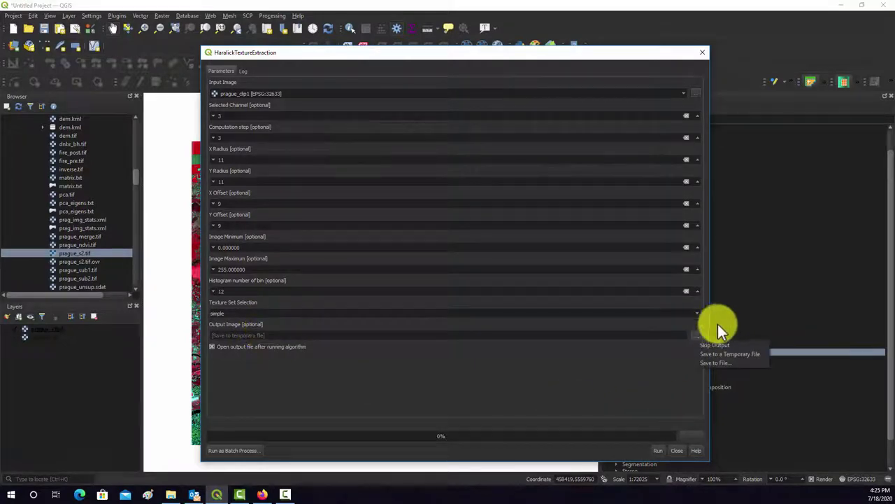
pyautogui.click(715, 361)
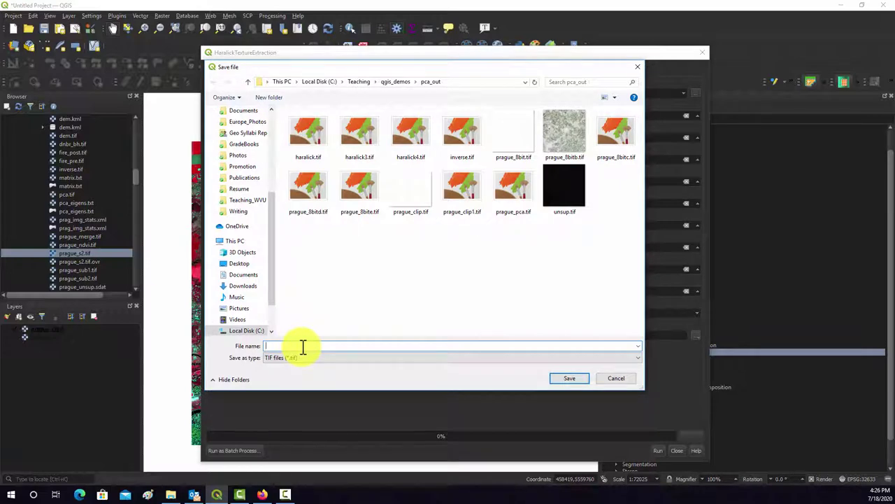
pyautogui.write('haral')
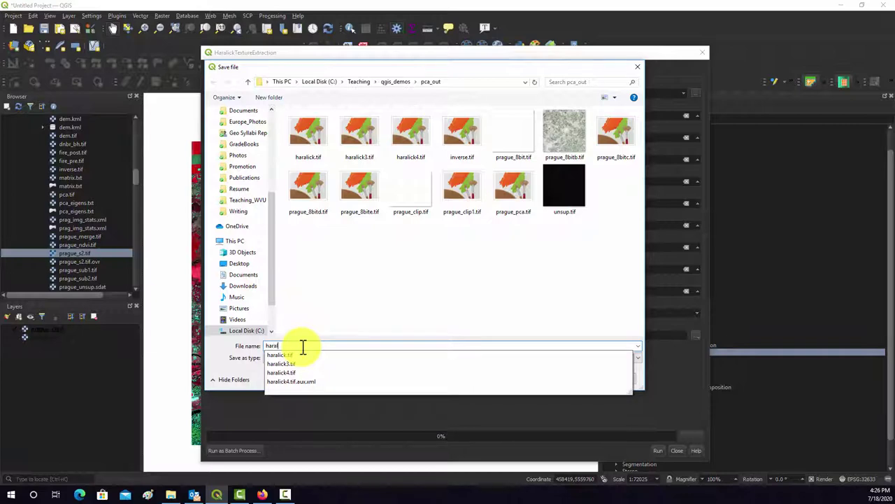
pyautogui.write('ick5.tif')
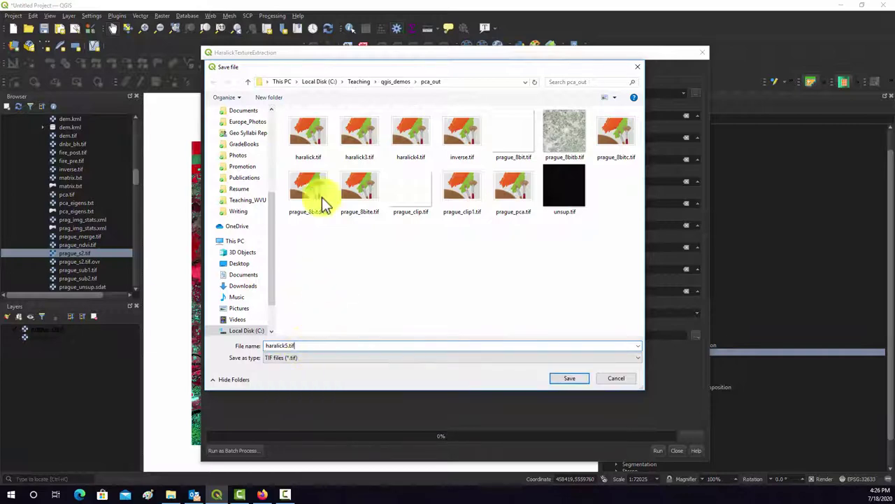
pyautogui.click(572, 378)
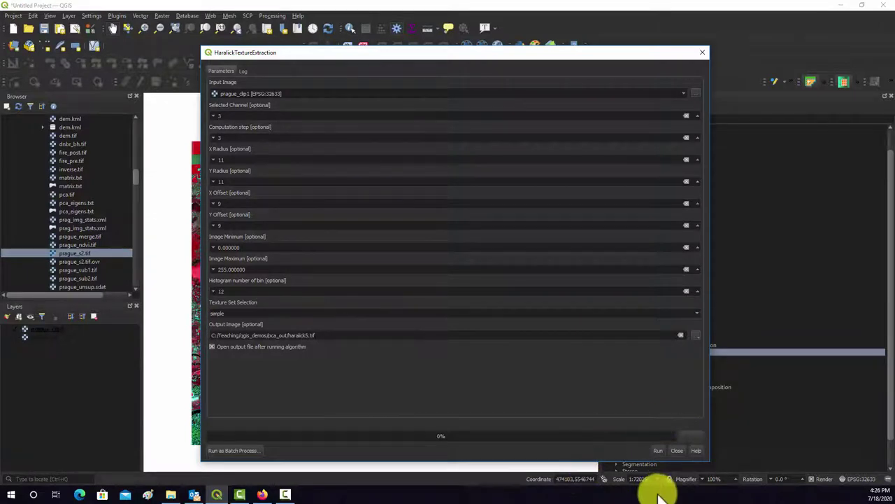
pyautogui.click(657, 451)
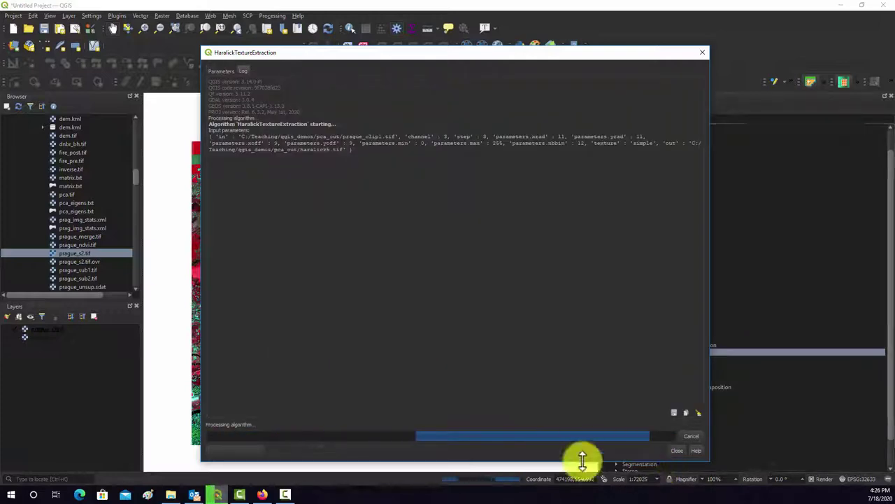
pyautogui.click(262, 495)
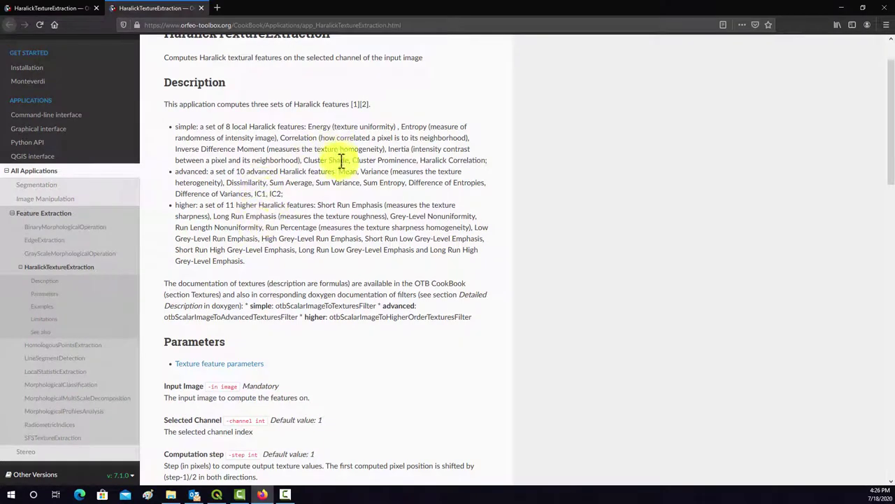
# - Highlight Entropy and Correlation in the simple feature list, then un-maximize Firefox
pyautogui.scroll(-4, 340, 170)
pyautogui.scroll(3, 340, 170)
pyautogui.scroll(1, 358, 146)
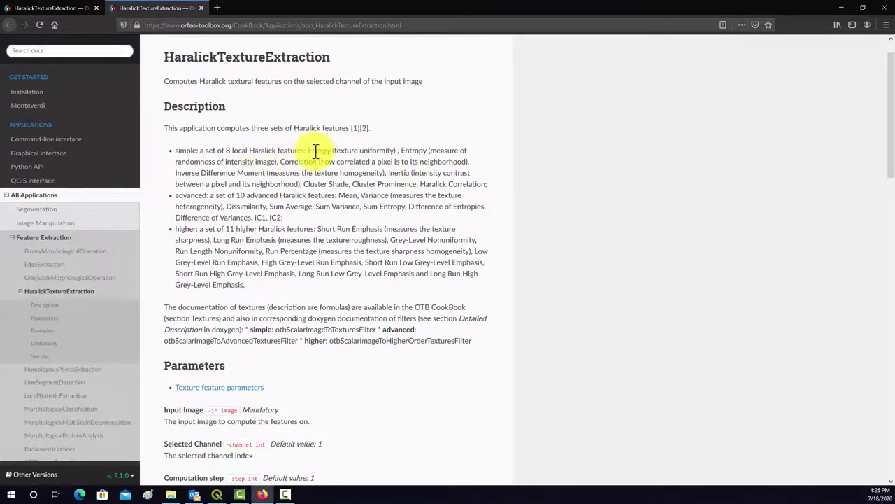
pyautogui.moveTo(403, 150); pyautogui.dragTo(419, 151)
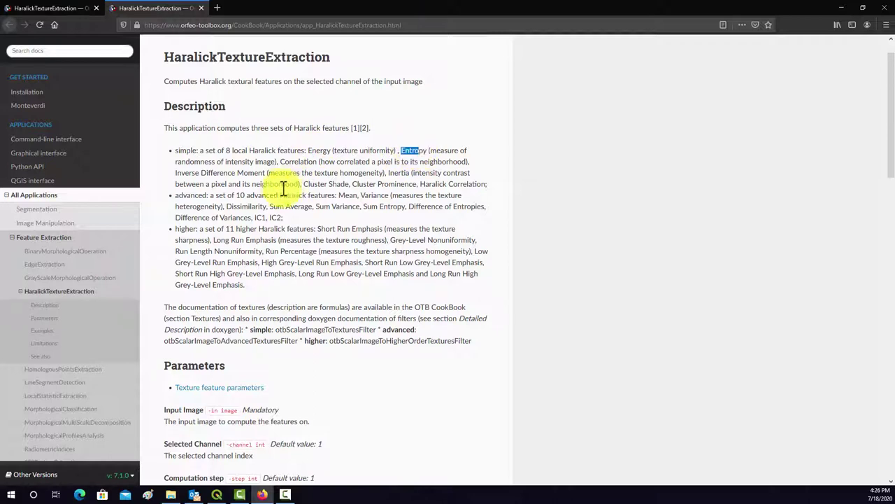
pyautogui.moveTo(279, 162); pyautogui.dragTo(312, 166)
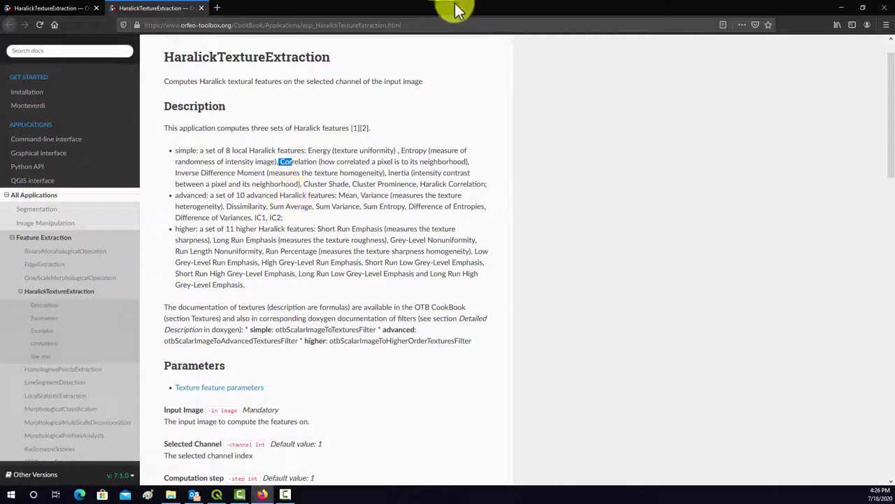
pyautogui.moveTo(709, 14); pyautogui.dragTo(673, 92)
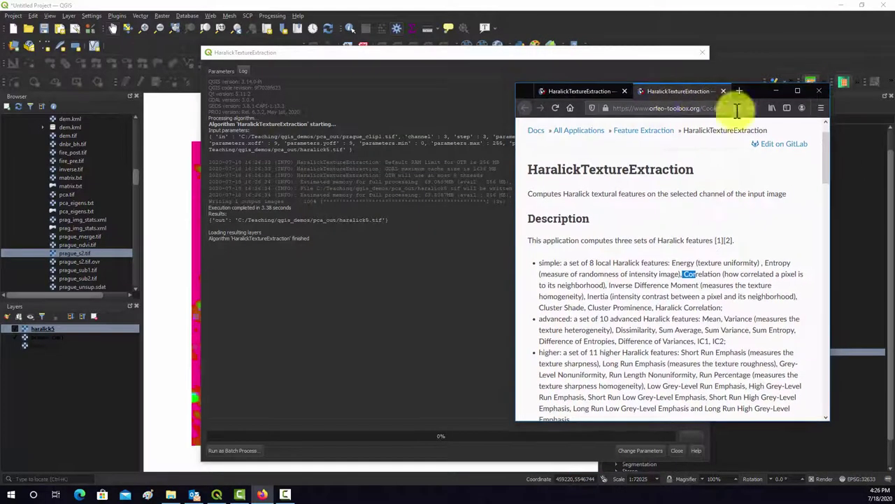
# - Minimize Firefox and close the finished HaralickTextureExtraction dialog
pyautogui.click(780, 91)
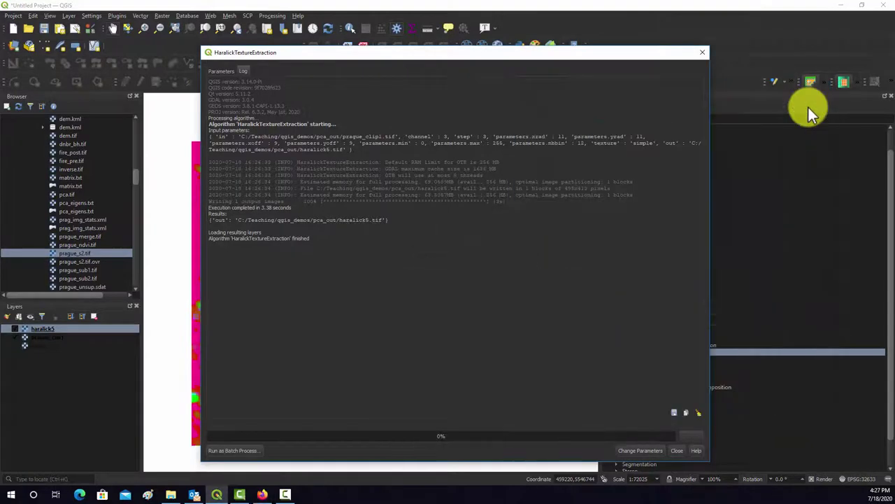
pyautogui.click(680, 449)
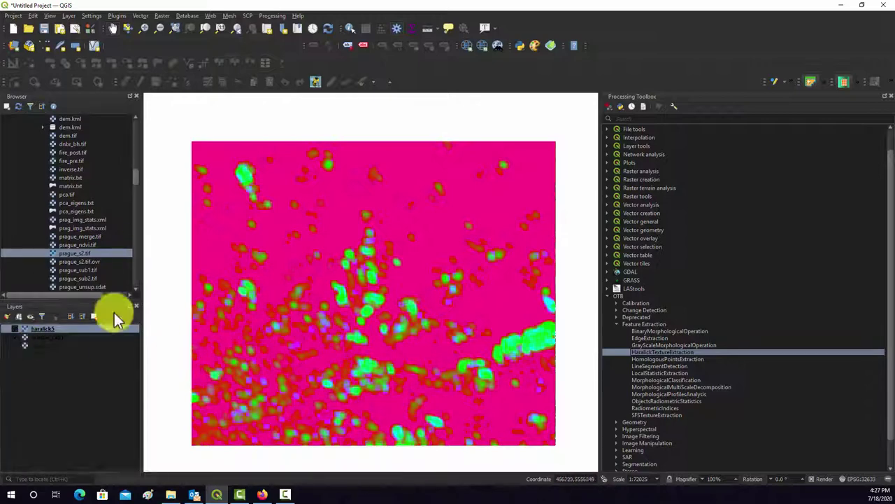
# - Render haralick5 as Singleband gray using Band 2 (entropy), apply, and close Properties
pyautogui.rightClick(44, 329)
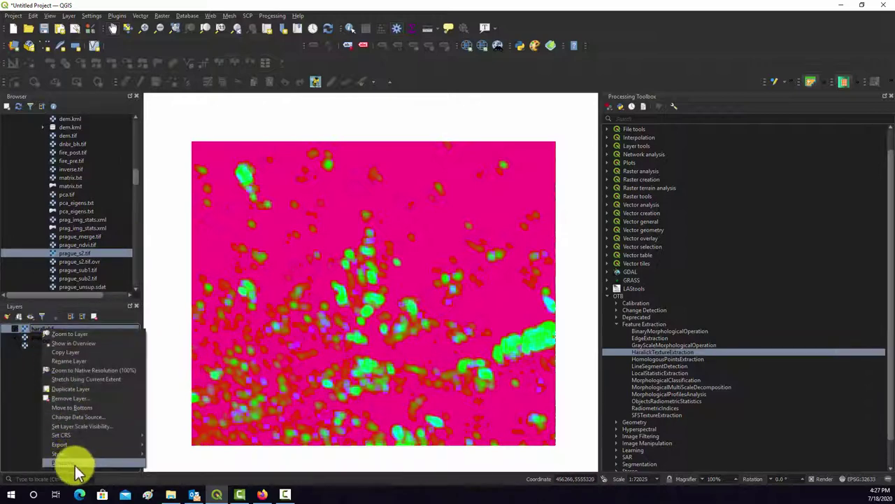
pyautogui.click(77, 466)
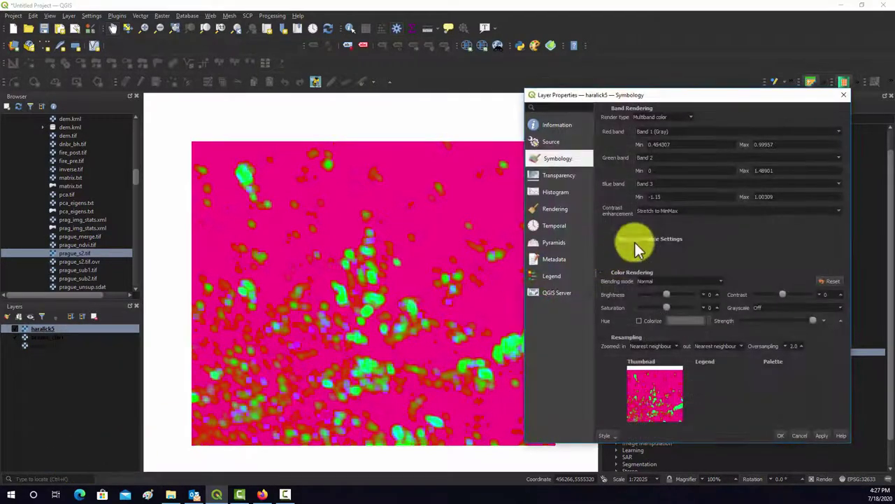
pyautogui.click(654, 116)
pyautogui.click(649, 139)
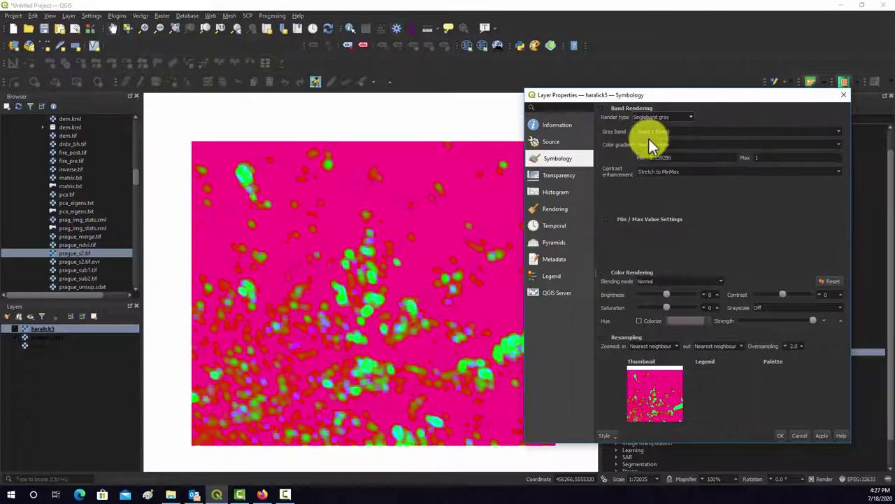
pyautogui.moveTo(710, 94); pyautogui.dragTo(734, 80)
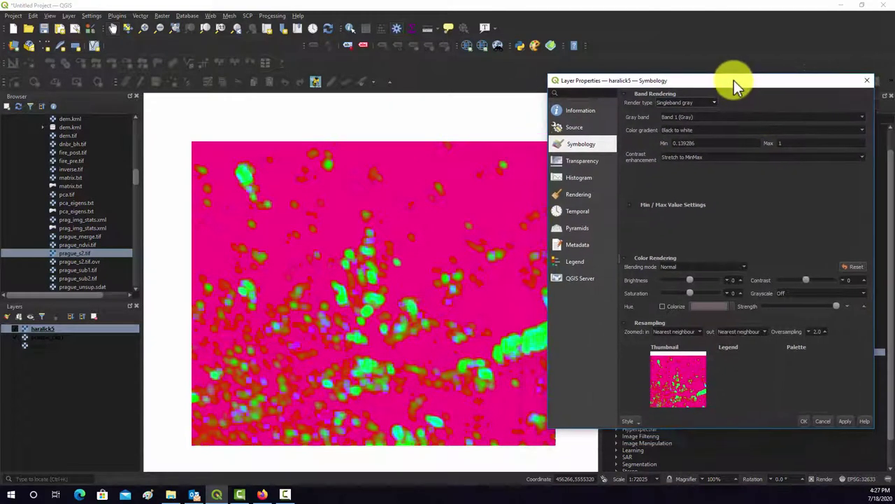
pyautogui.click(847, 419)
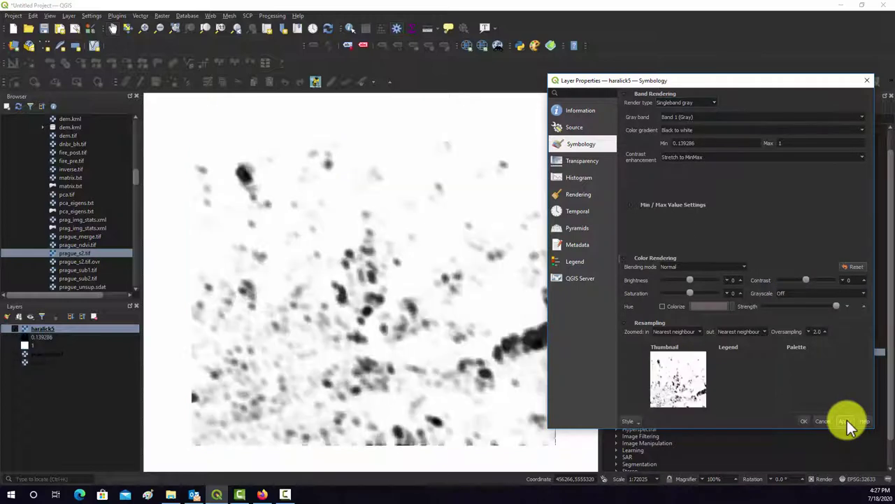
pyautogui.click(704, 120)
pyautogui.click(695, 128)
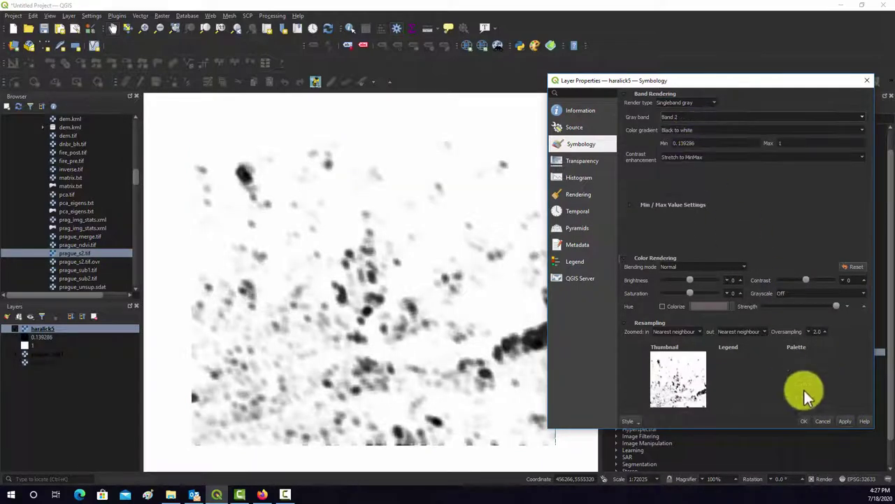
pyautogui.click(844, 420)
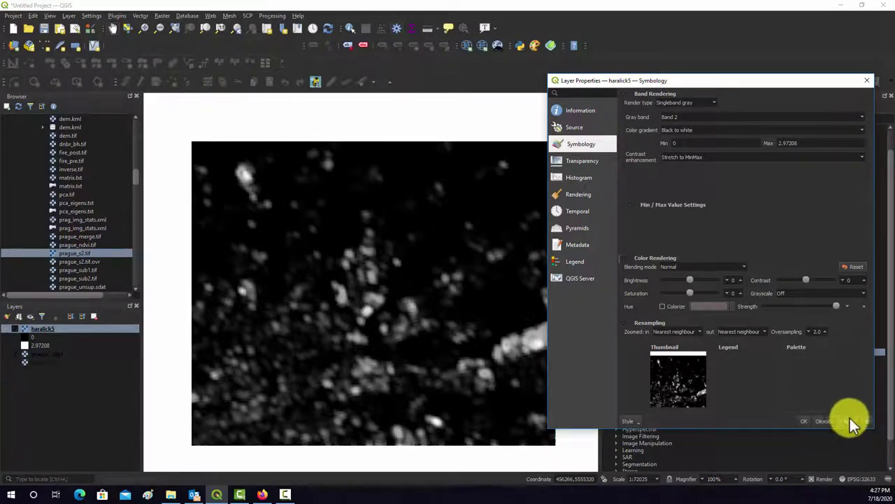
pyautogui.click(806, 420)
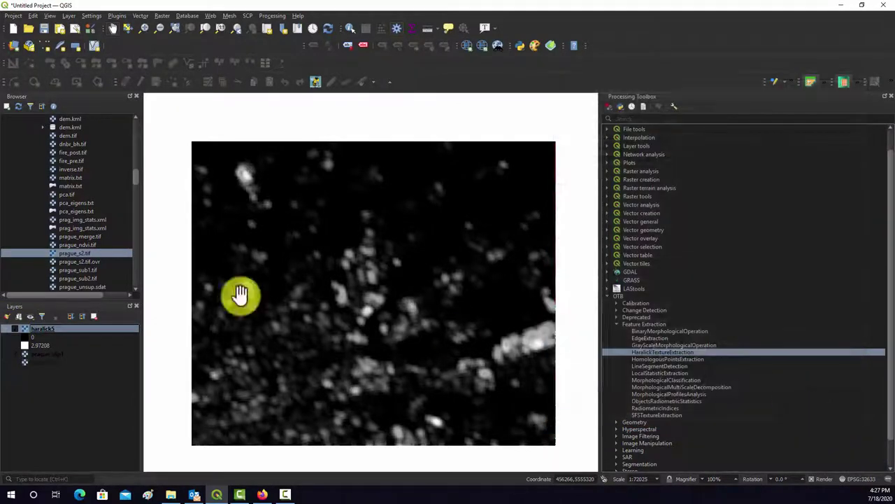
# - Zoom in and repeatedly toggle haralick5 against prague_s2, ending with it hidden
pyautogui.click(16, 330)
pyautogui.click(16, 329)
pyautogui.click(16, 329)
pyautogui.click(16, 329)
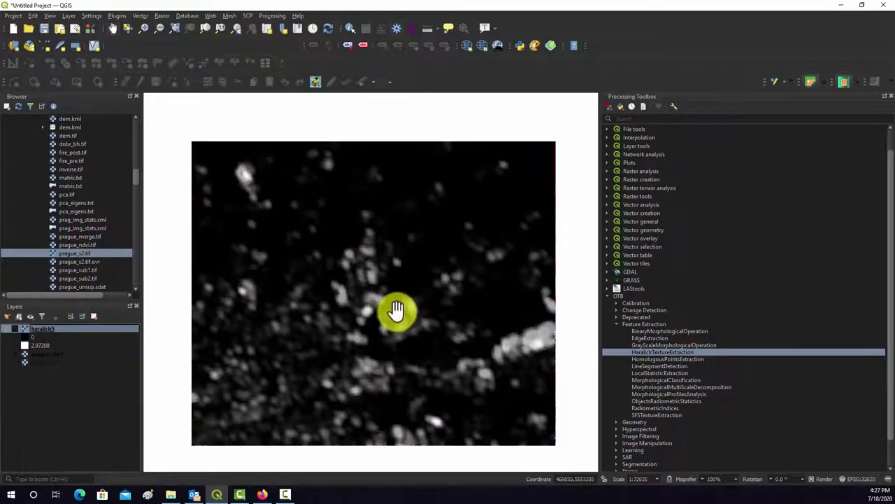
pyautogui.scroll(3, 395, 314)
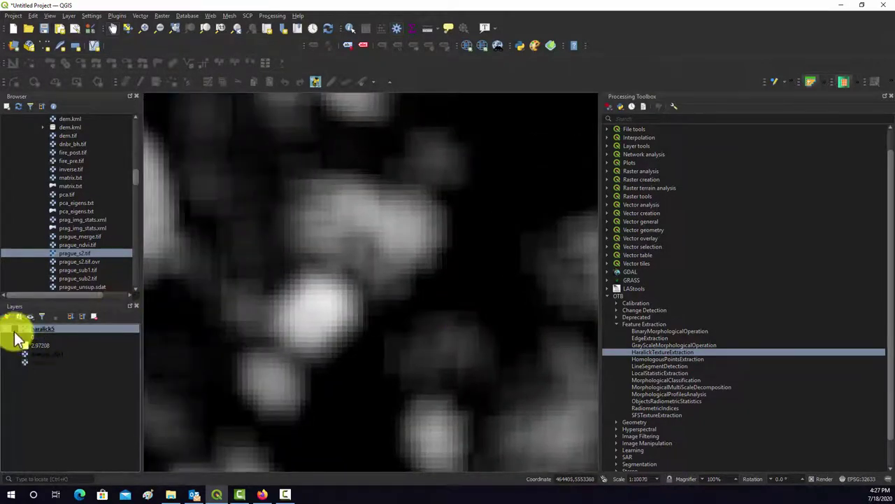
pyautogui.click(16, 330)
pyautogui.click(16, 329)
pyautogui.doubleClick(16, 329)
pyautogui.click(867, 81)
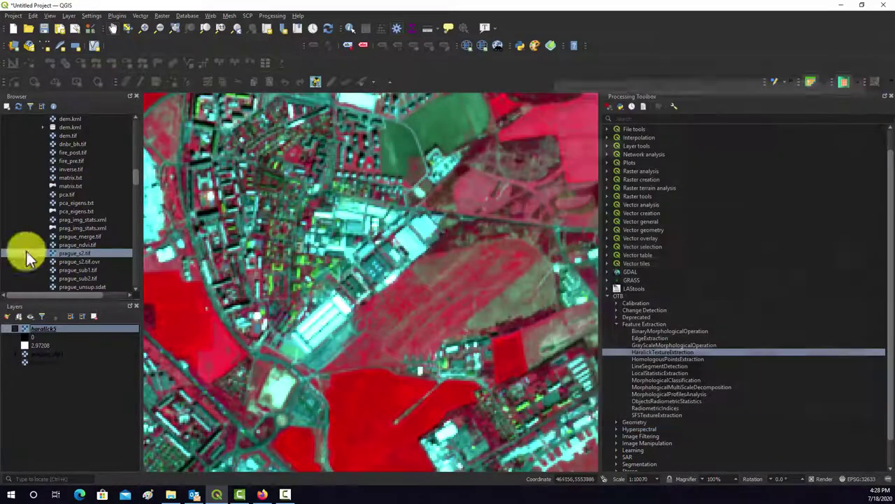
pyautogui.click(16, 329)
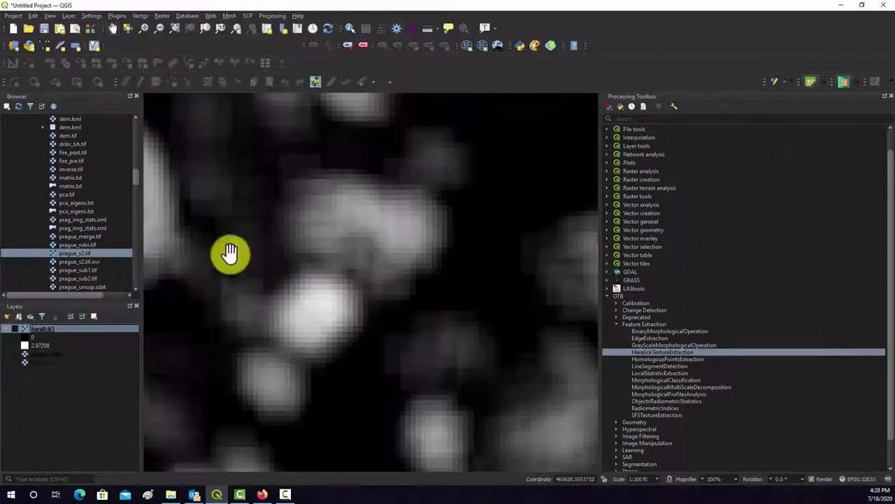
pyautogui.click(18, 329)
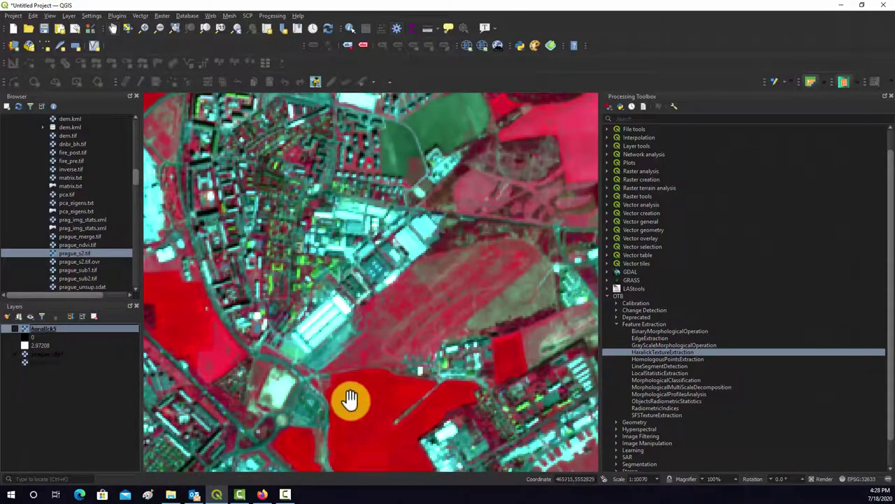
pyautogui.click(19, 329)
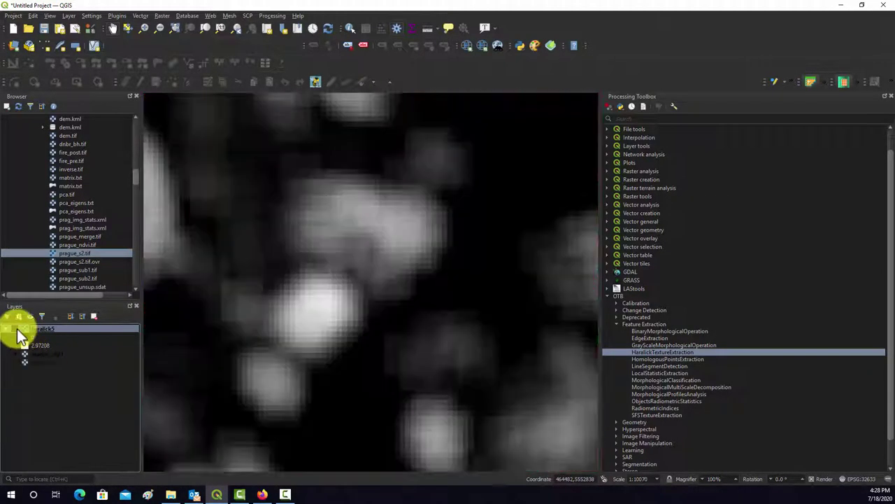
pyautogui.click(17, 328)
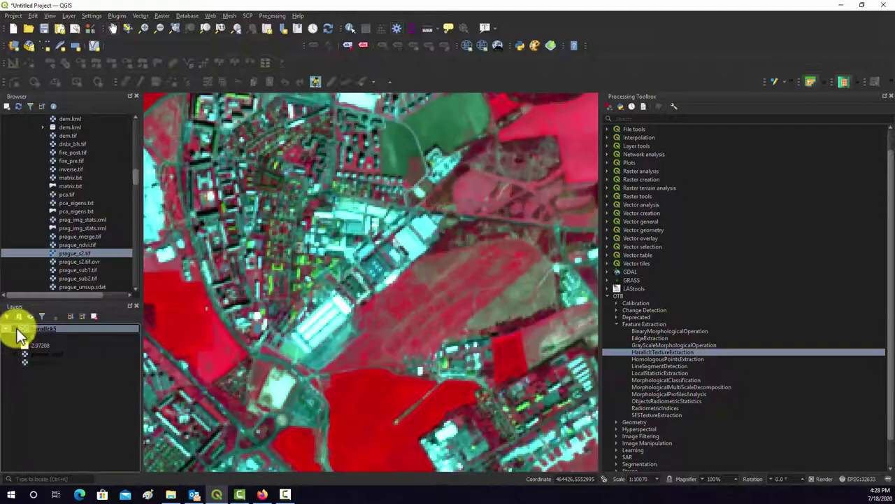
pyautogui.click(16, 329)
pyautogui.click(16, 328)
pyautogui.scroll(-2, 432, 236)
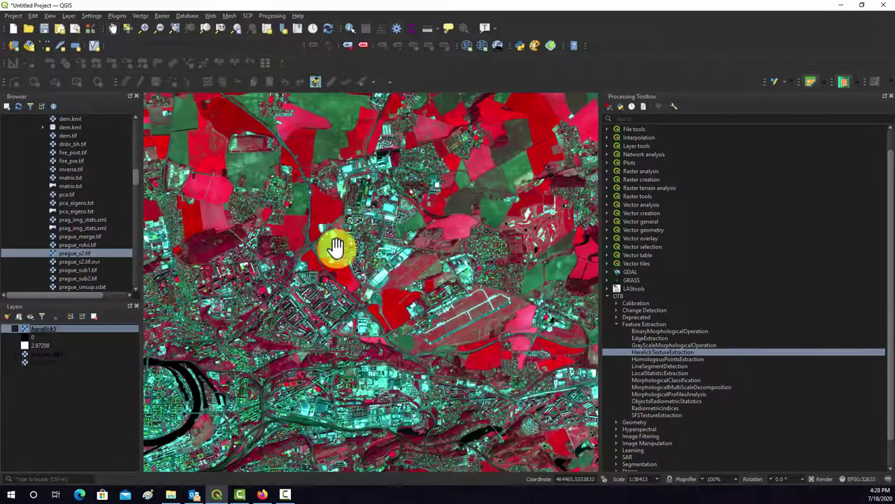